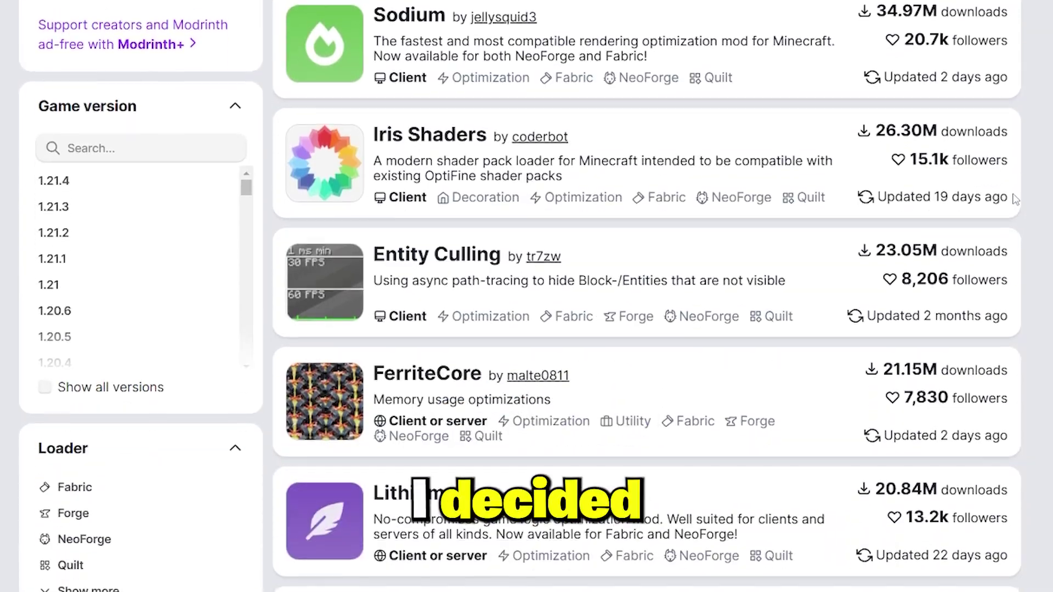
Scroll down the Optimization category results toward the Remarkably Optimized modpack.
{"action": "scroll", "coordinate": [1016, 199], "scroll_direction": "down", "scroll_amount": 10}
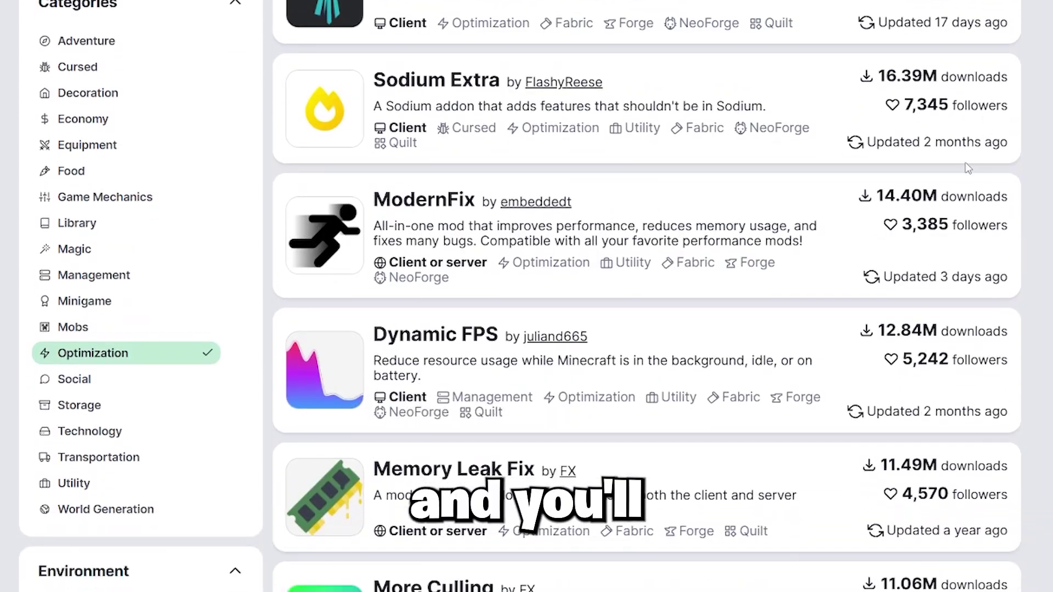
{"action": "scroll", "coordinate": [967, 168], "scroll_direction": "down", "scroll_amount": 12}
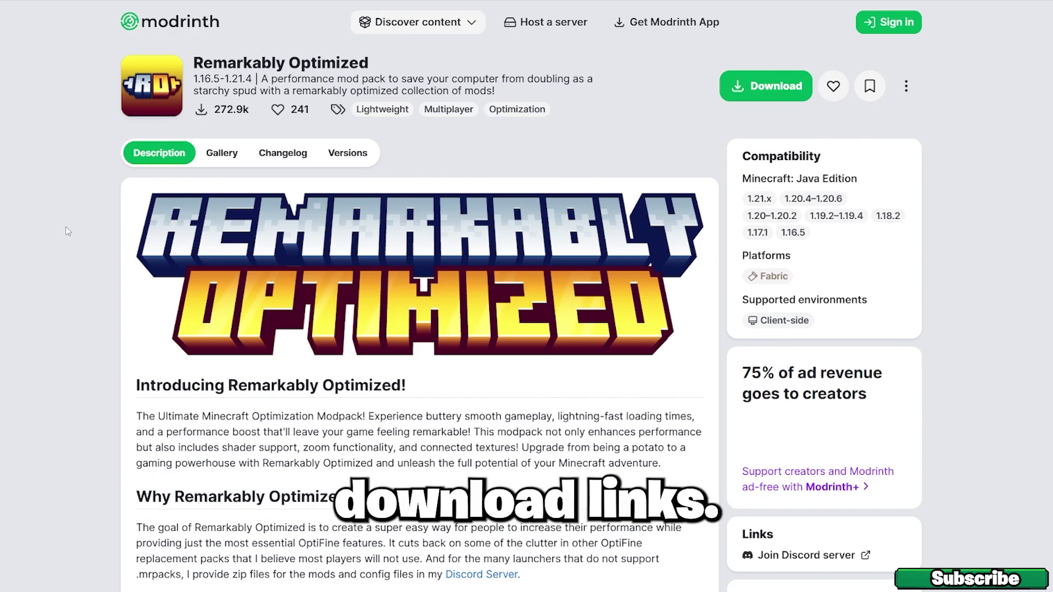
Filter Remarkably Optimized versions to Minecraft 1.21.4 and download release 1.12.15.
{"action": "scroll", "coordinate": [34, 215], "scroll_direction": "down", "scroll_amount": 6}
{"action": "scroll", "coordinate": [25, 219], "scroll_direction": "up", "scroll_amount": 6}
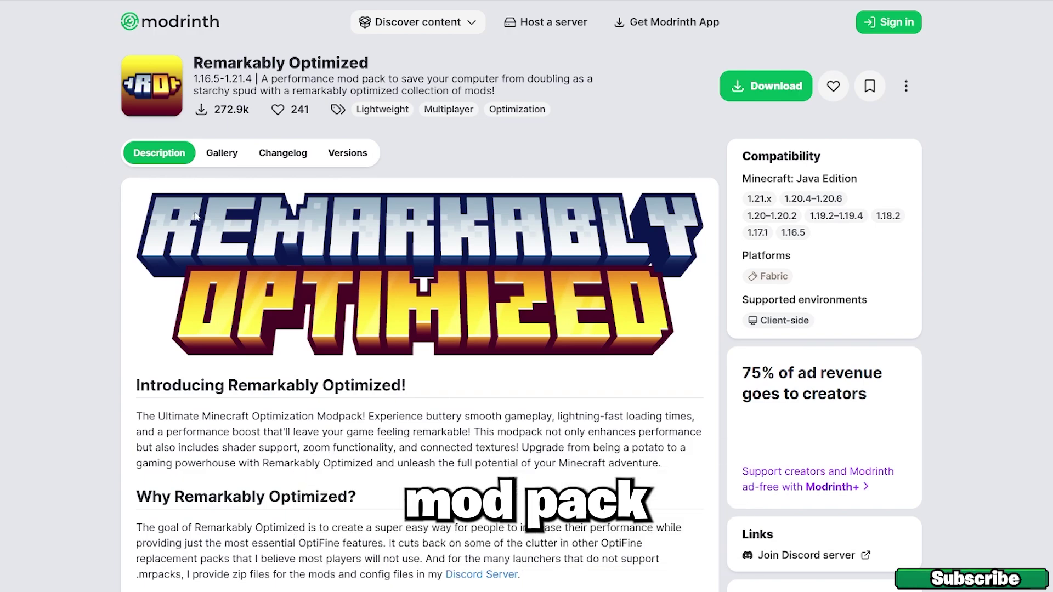
{"action": "left_click", "coordinate": [353, 157]}
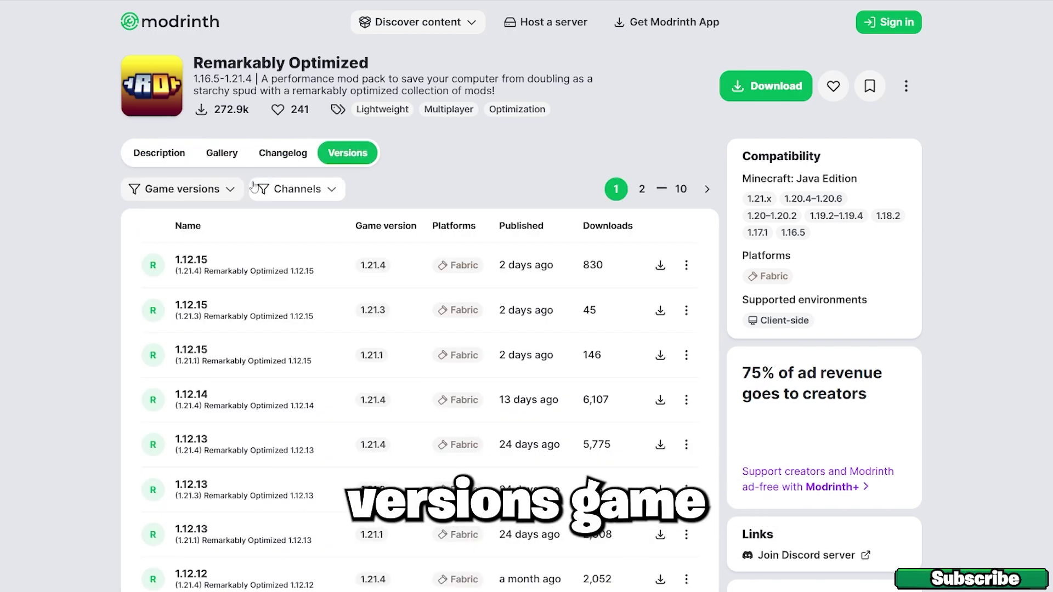
{"action": "left_click", "coordinate": [181, 190]}
{"action": "left_click", "coordinate": [109, 258]}
{"action": "left_click", "coordinate": [38, 249]}
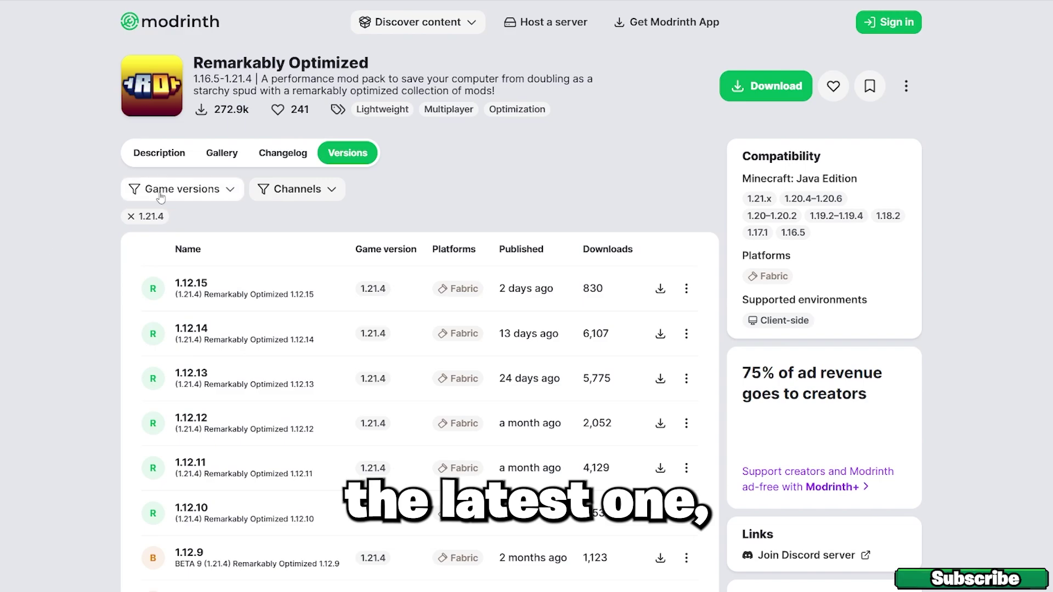
{"action": "left_click", "coordinate": [662, 289]}
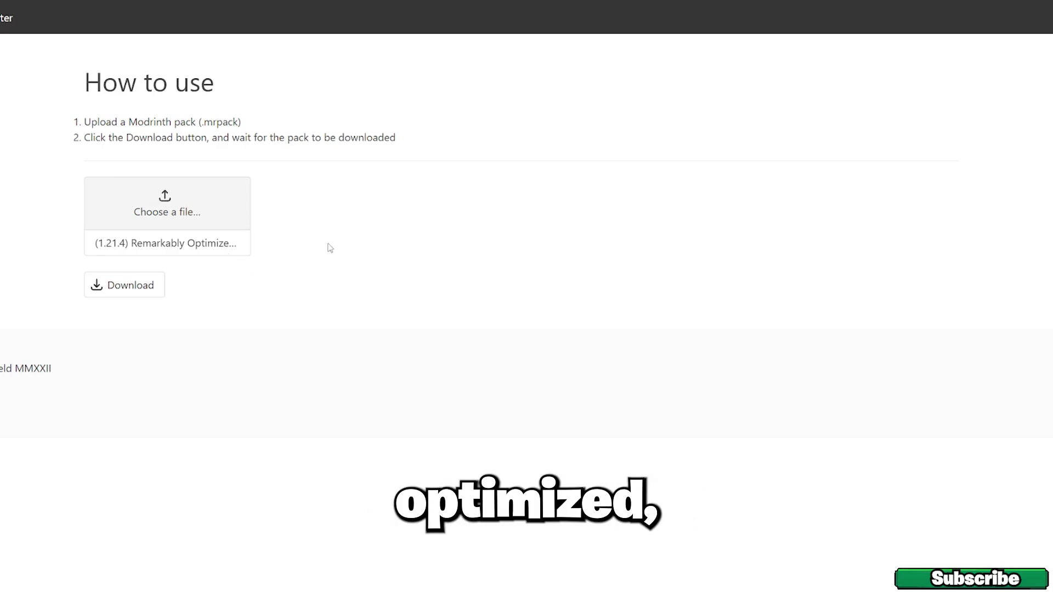
Convert the uploaded .mrpack file and download it as a zip.
{"action": "left_click", "coordinate": [153, 295]}
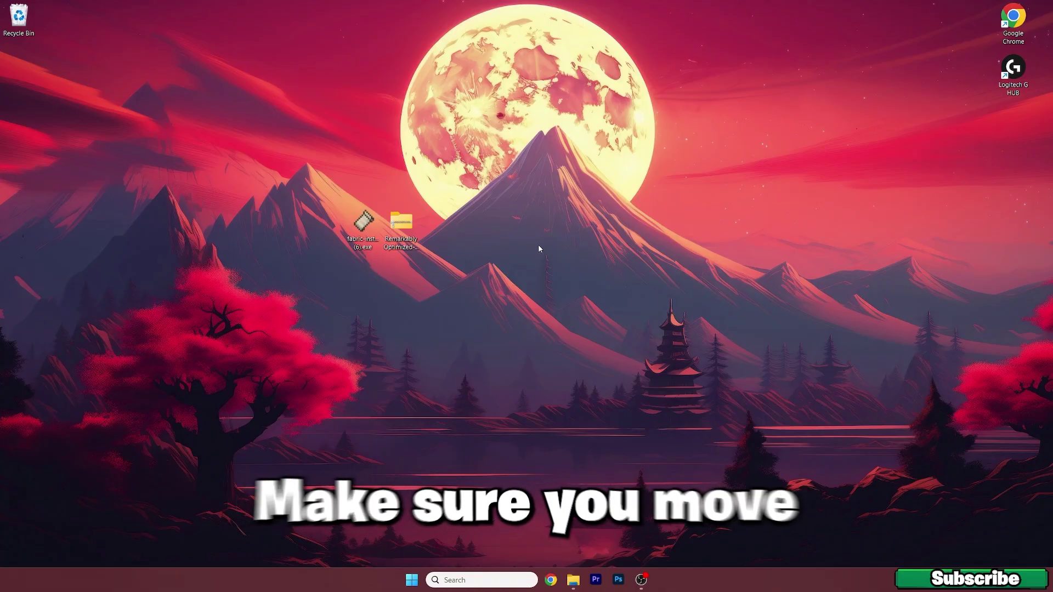
Open the .minecraft folder via %appdata% in File Explorer.
{"action": "left_click_drag", "start_coordinate": [464, 189], "coordinate": [264, 316]}
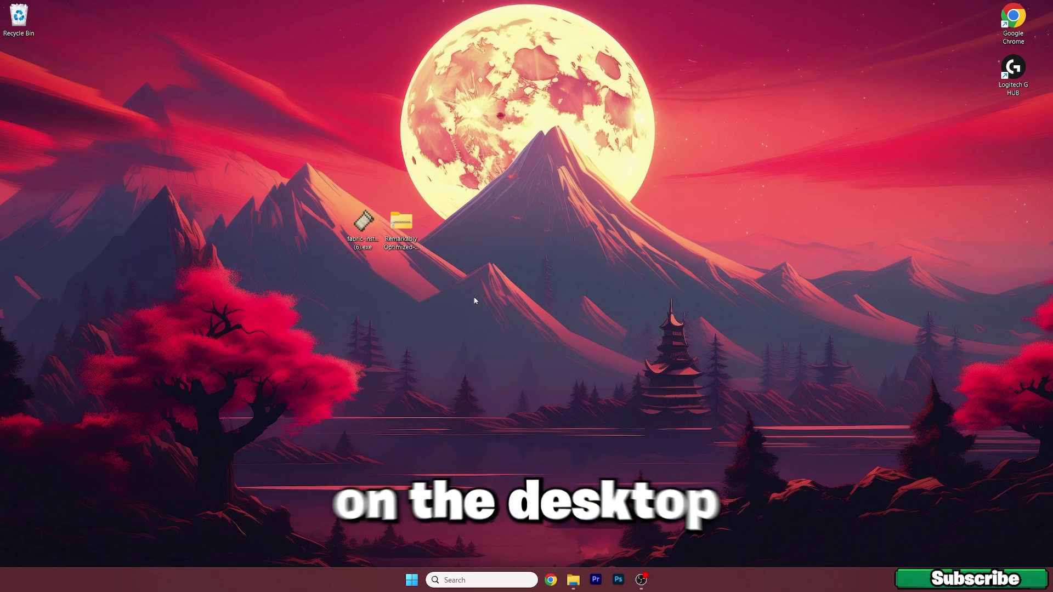
{"action": "left_click", "coordinate": [466, 580]}
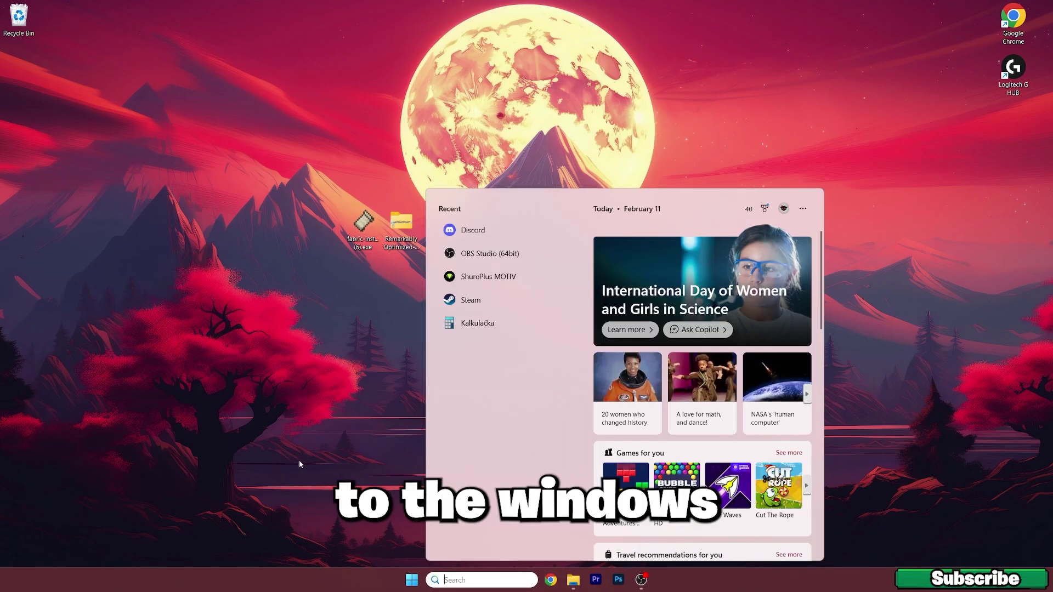
{"action": "type", "text": "%appdata%"}
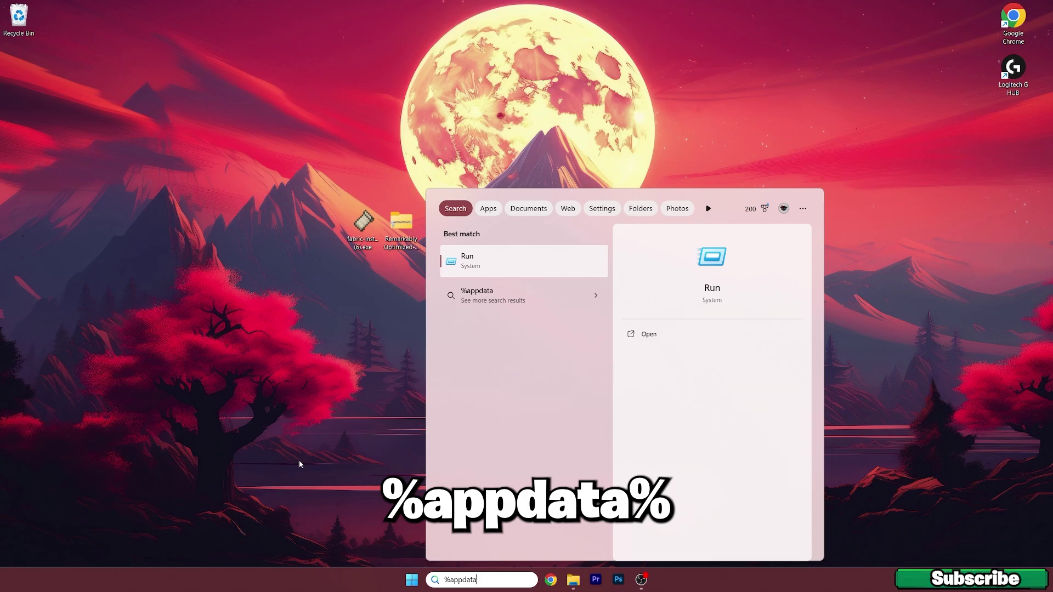
{"action": "key", "text": "Return"}
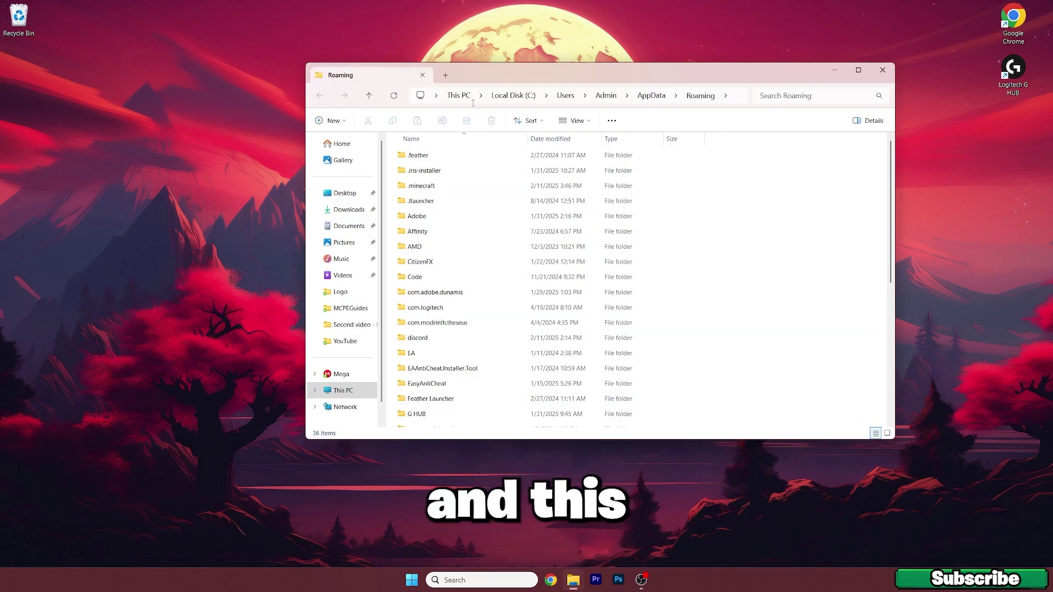
{"action": "left_click_drag", "start_coordinate": [483, 81], "coordinate": [645, 136]}
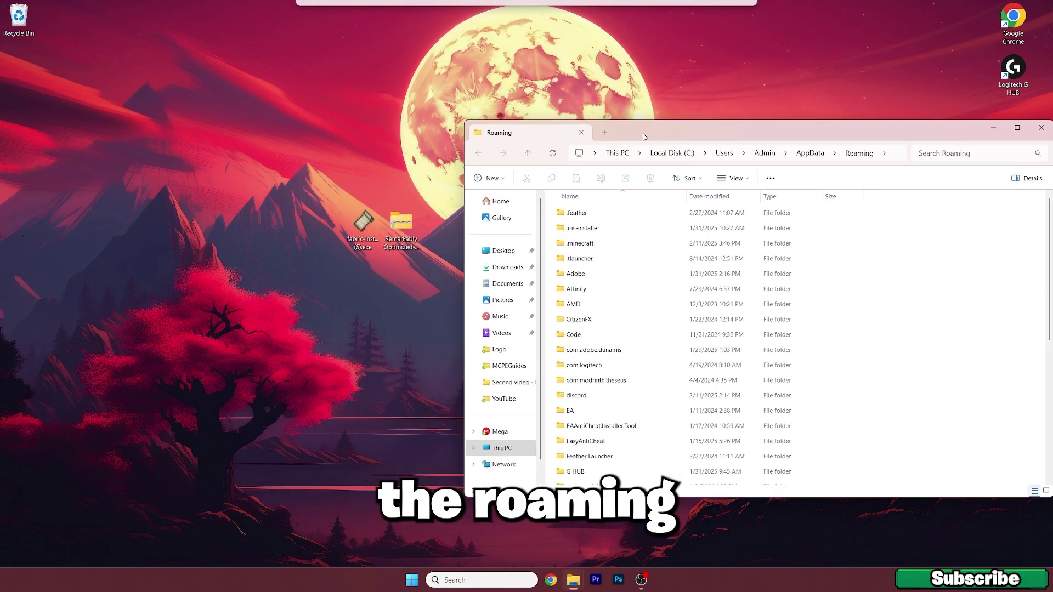
{"action": "double_click", "coordinate": [585, 248]}
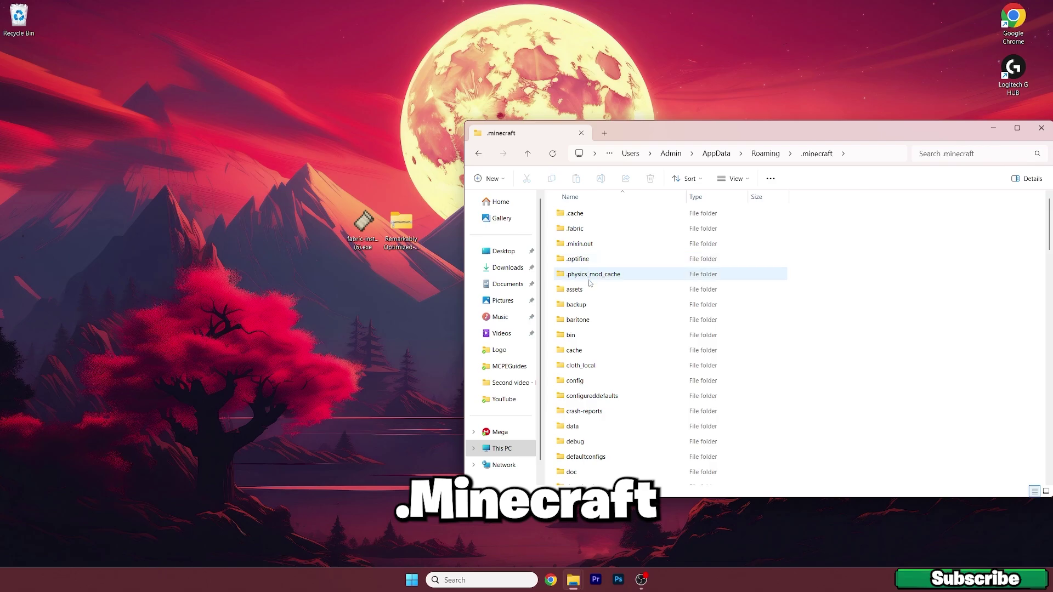
Copy config, mods and options.txt from the Remarkably Optimized zip into .minecraft.
{"action": "scroll", "coordinate": [590, 283], "scroll_direction": "down", "scroll_amount": 2}
{"action": "double_click", "coordinate": [401, 222]}
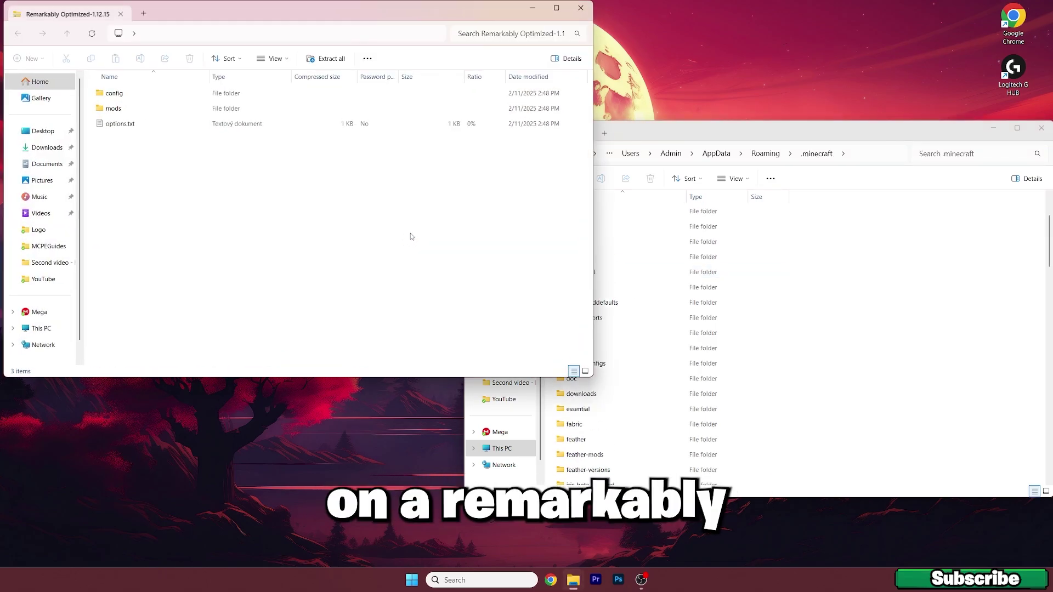
{"action": "mouse_move", "coordinate": [229, 4]}
{"action": "left_mouse_down"}
{"action": "mouse_move", "coordinate": [231, 92]}
{"action": "mouse_move", "coordinate": [267, 95]}
{"action": "mouse_move", "coordinate": [300, 136]}
{"action": "left_mouse_up"}
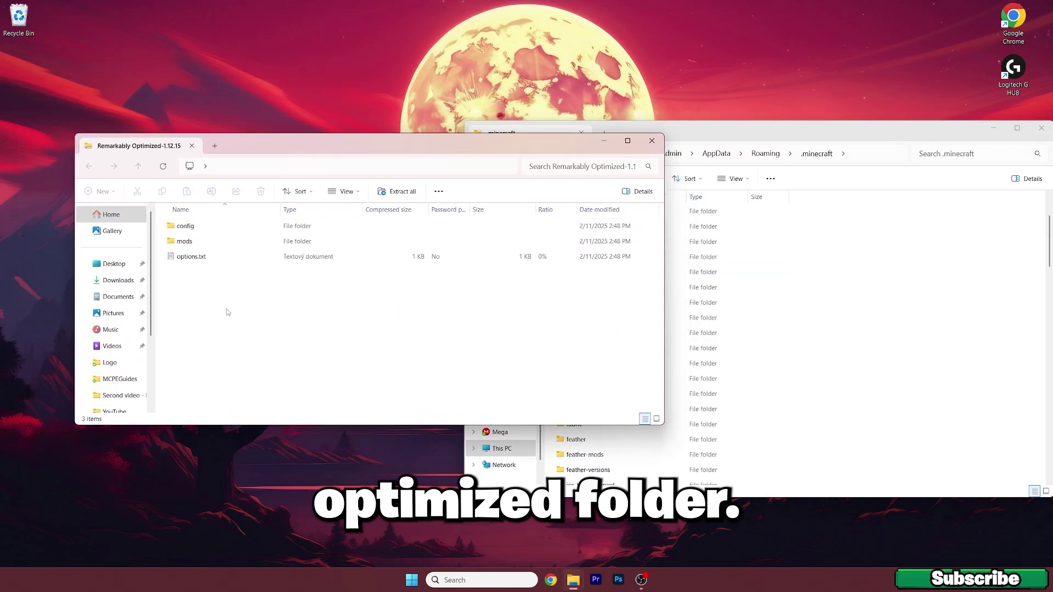
{"action": "left_click_drag", "start_coordinate": [226, 310], "coordinate": [193, 224]}
{"action": "left_click_drag", "start_coordinate": [195, 262], "coordinate": [910, 323]}
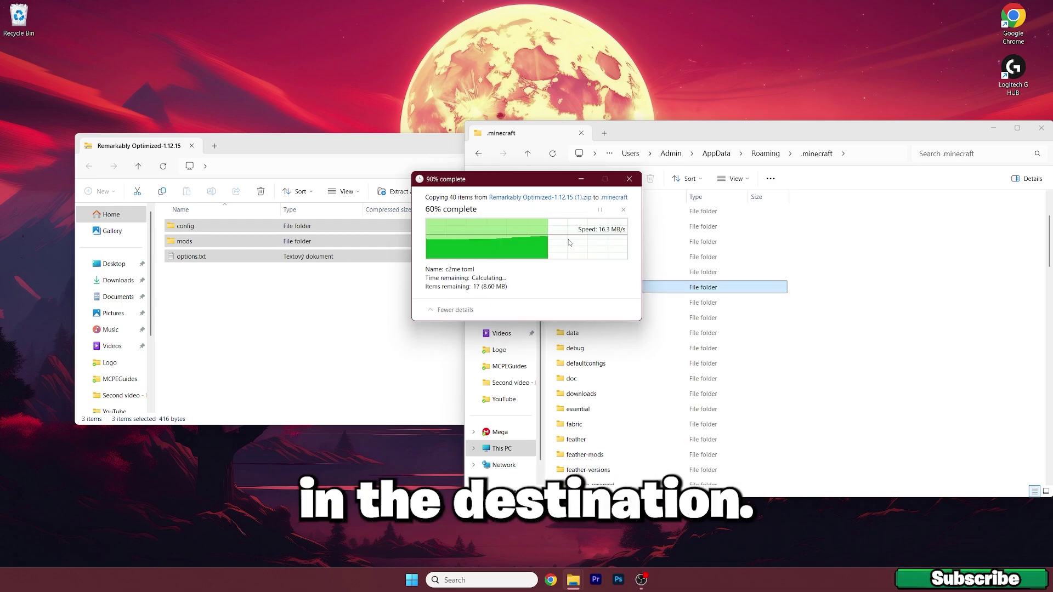
{"action": "left_click", "coordinate": [399, 145]}
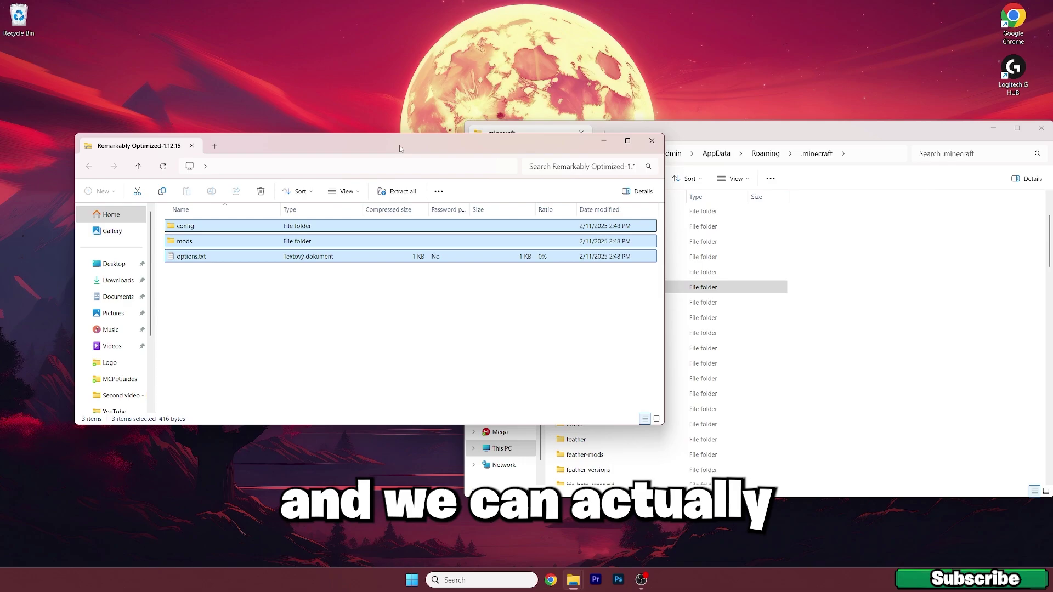
Close the zip window and open the versions folder inside .minecraft.
{"action": "left_click", "coordinate": [652, 140]}
{"action": "left_click_drag", "start_coordinate": [663, 133], "coordinate": [715, 119]}
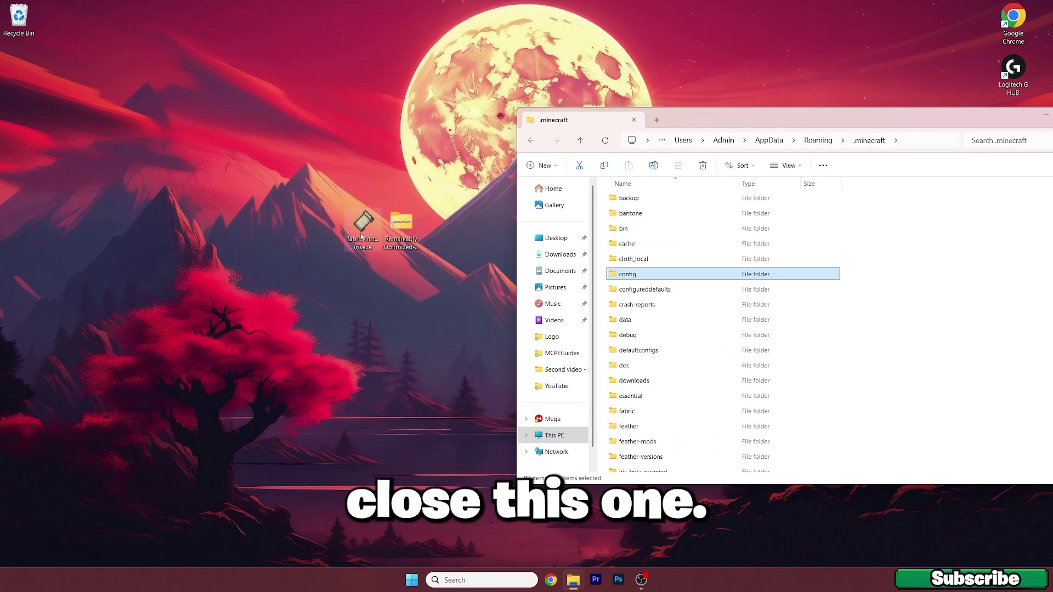
{"action": "scroll", "coordinate": [630, 393], "scroll_direction": "down", "scroll_amount": 10}
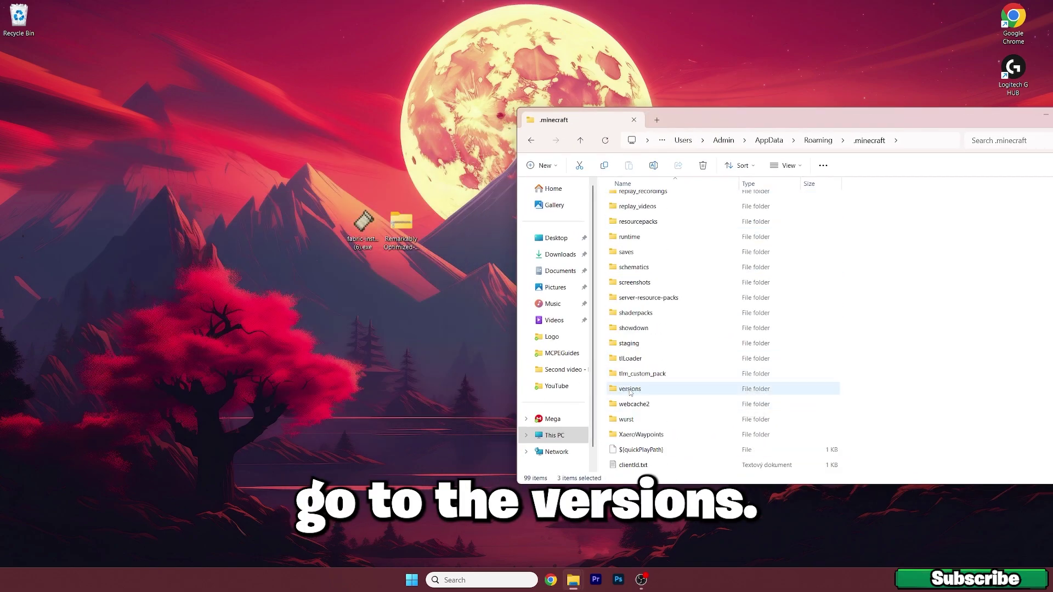
{"action": "double_click", "coordinate": [633, 391]}
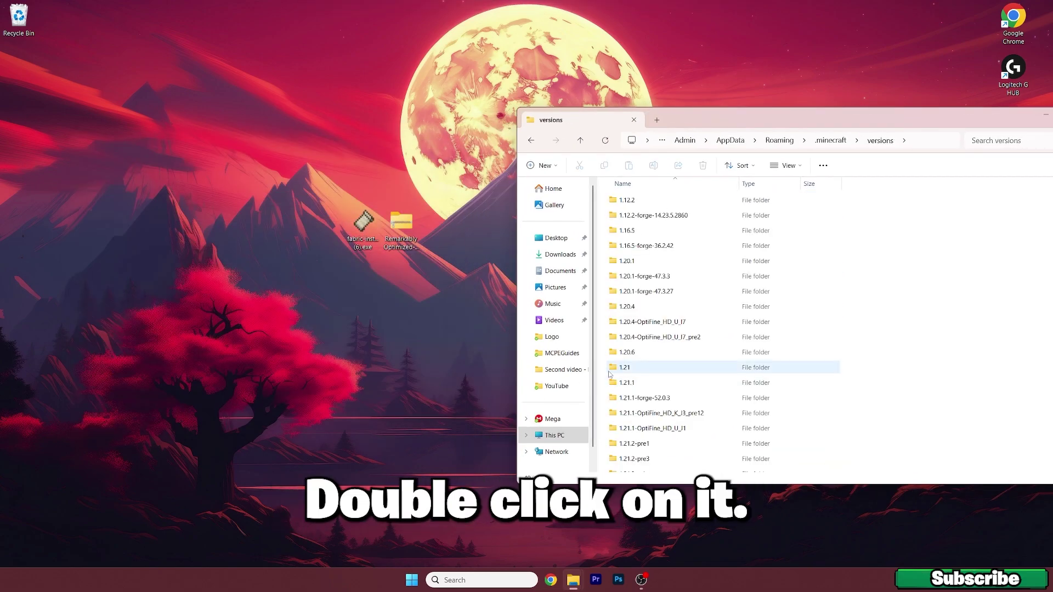
Install Fabric Loader 0.16.10 for Minecraft 1.21.4 with the Fabric installer.
{"action": "double_click", "coordinate": [362, 231]}
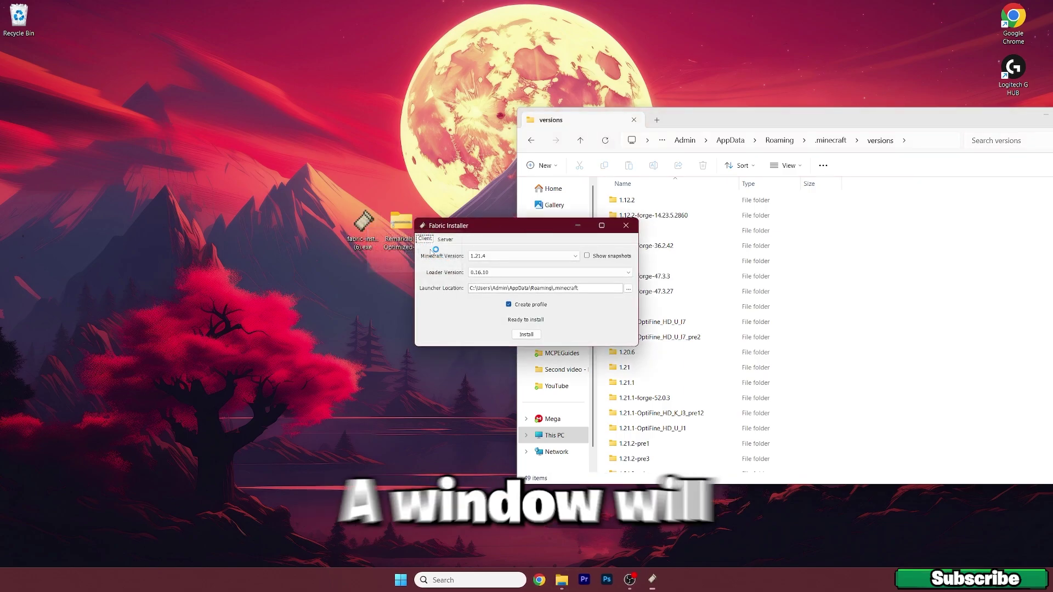
{"action": "left_click", "coordinate": [491, 256]}
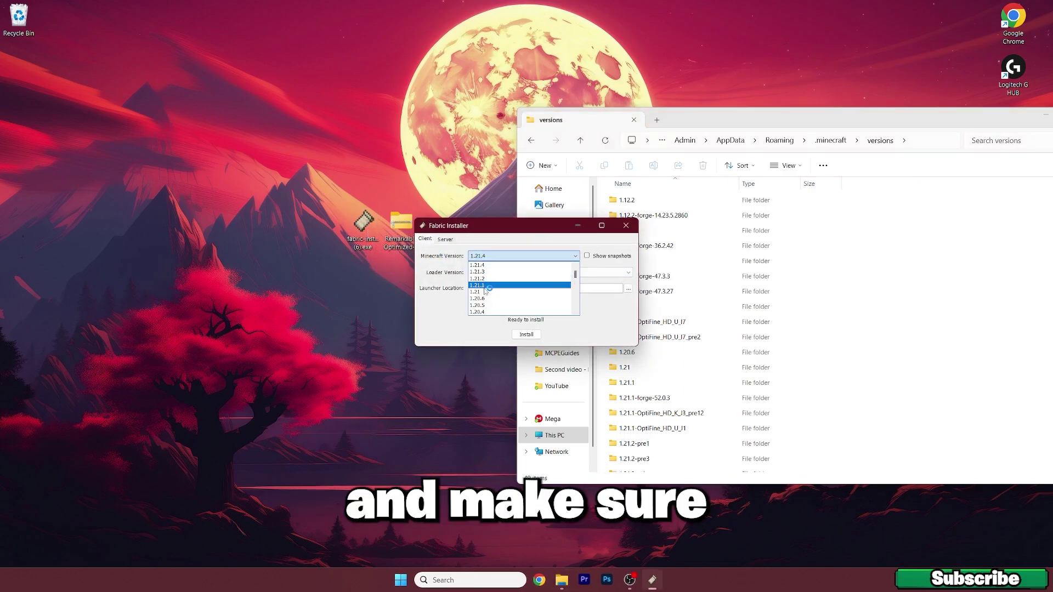
{"action": "left_click", "coordinate": [485, 285]}
{"action": "left_click", "coordinate": [484, 265]}
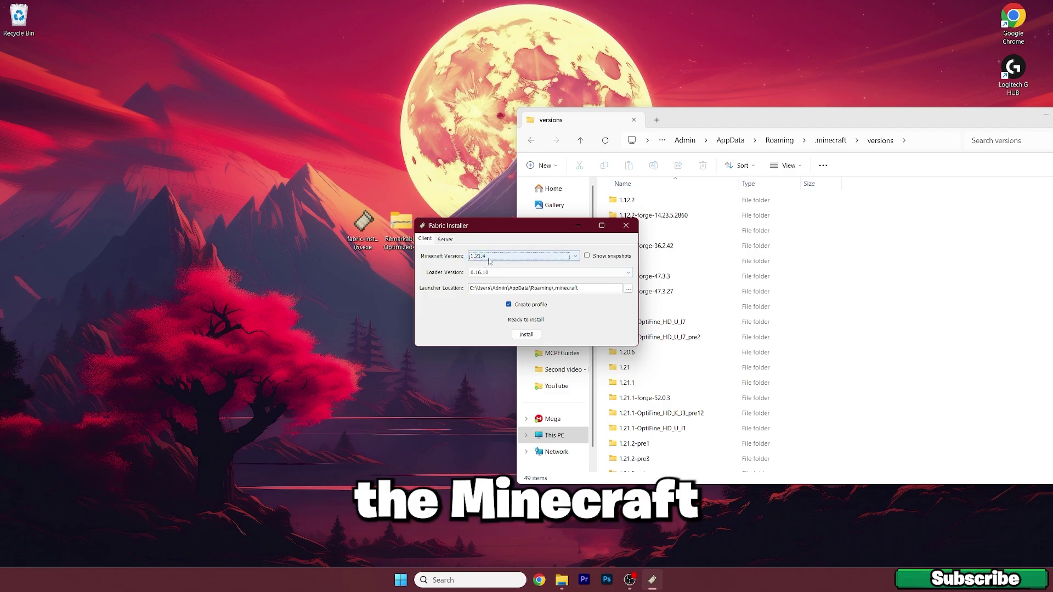
{"action": "left_click", "coordinate": [531, 334]}
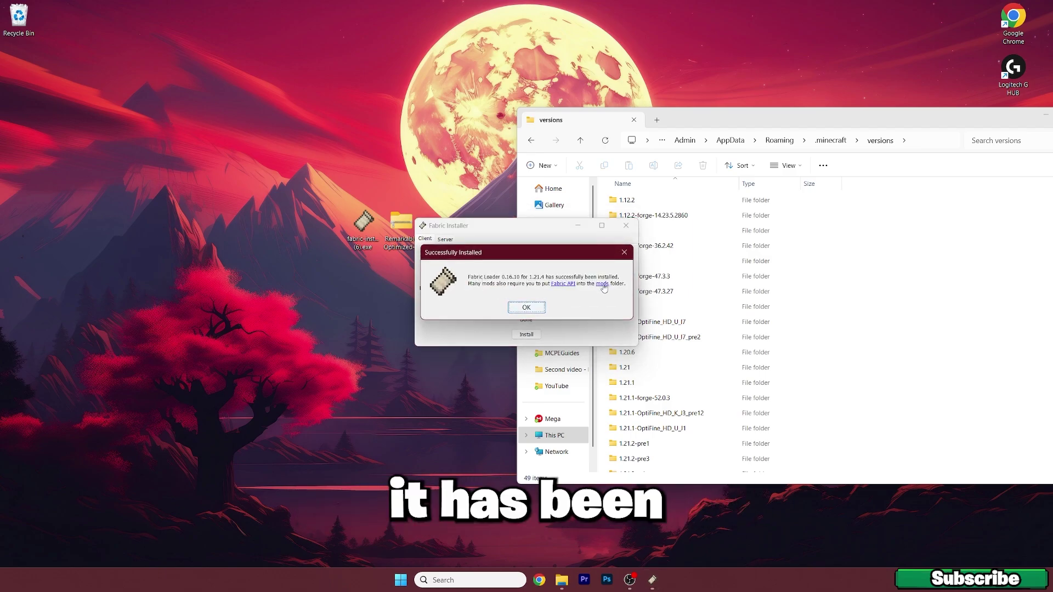
{"action": "left_click", "coordinate": [526, 307]}
Confirm the iris-fabric-loader-0.16.10-1.21.4 folder exists, close the windows, and bring up Start.
{"action": "left_click", "coordinate": [626, 225]}
{"action": "scroll", "coordinate": [855, 271], "scroll_direction": "down", "scroll_amount": 5}
{"action": "scroll", "coordinate": [854, 277], "scroll_direction": "down", "scroll_amount": 4}
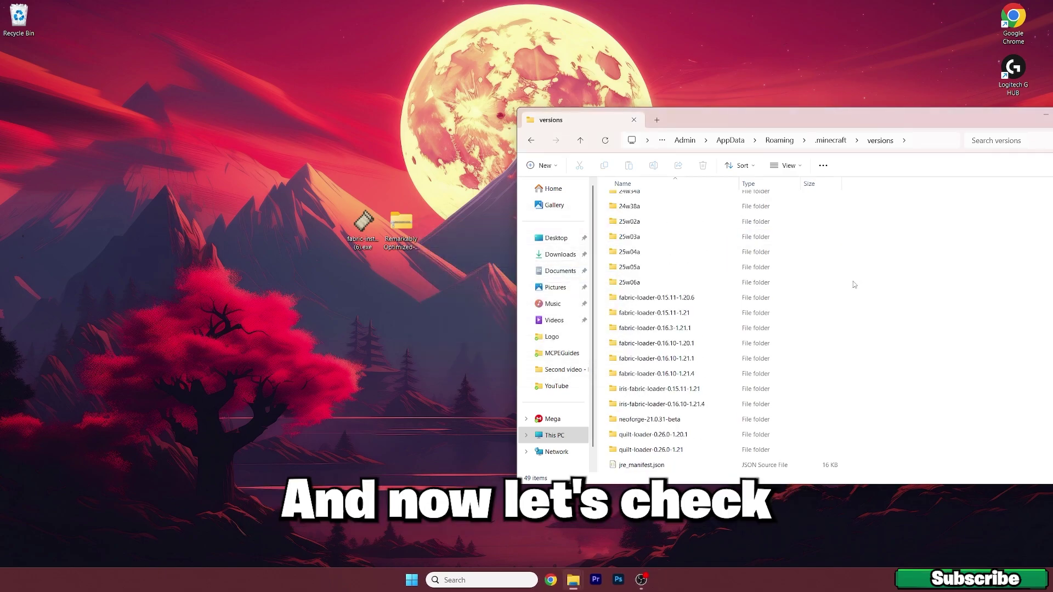
{"action": "left_click", "coordinate": [699, 391]}
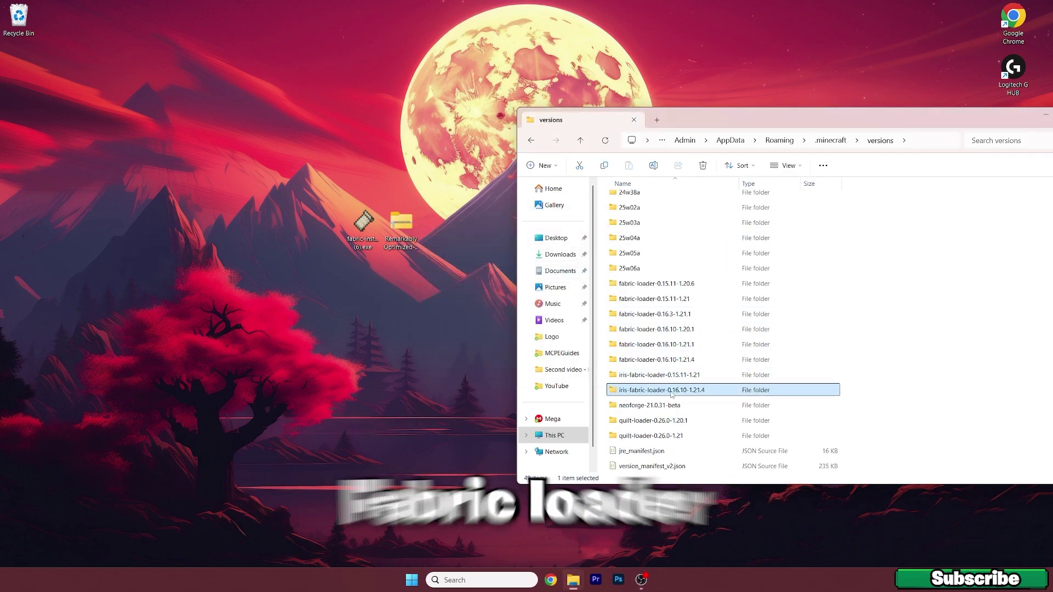
{"action": "left_click_drag", "start_coordinate": [738, 119], "coordinate": [494, 105]}
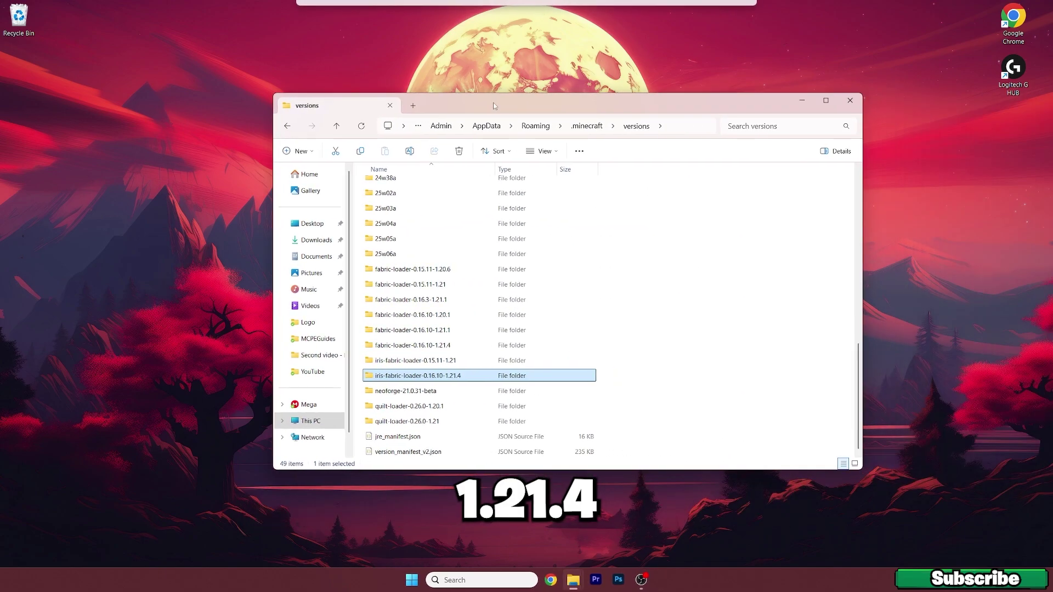
{"action": "left_click", "coordinate": [849, 104]}
{"action": "key", "text": "super"}
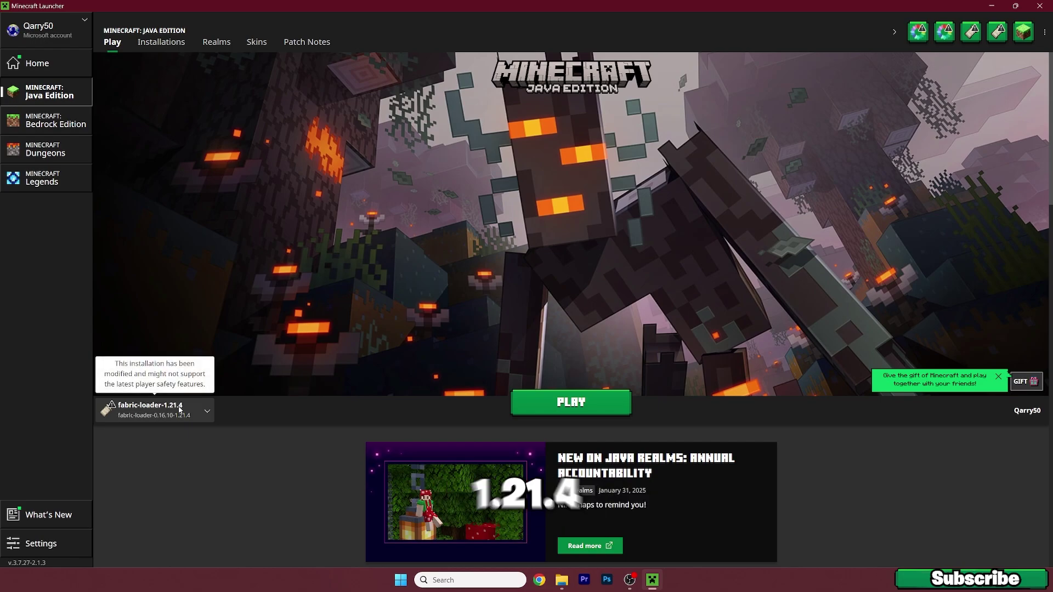
Edit the Fabric Loader 1.21.4 installation's JVM arguments, clearing the -Xmx memory amount.
{"action": "left_click", "coordinate": [166, 49]}
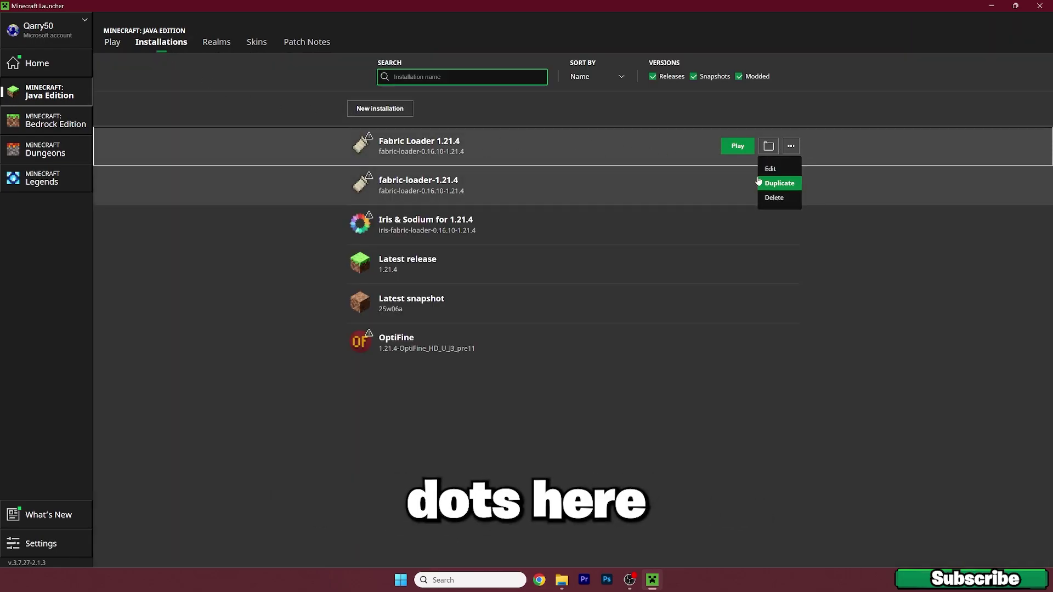
{"action": "left_click", "coordinate": [770, 168]}
{"action": "left_click", "coordinate": [650, 265]}
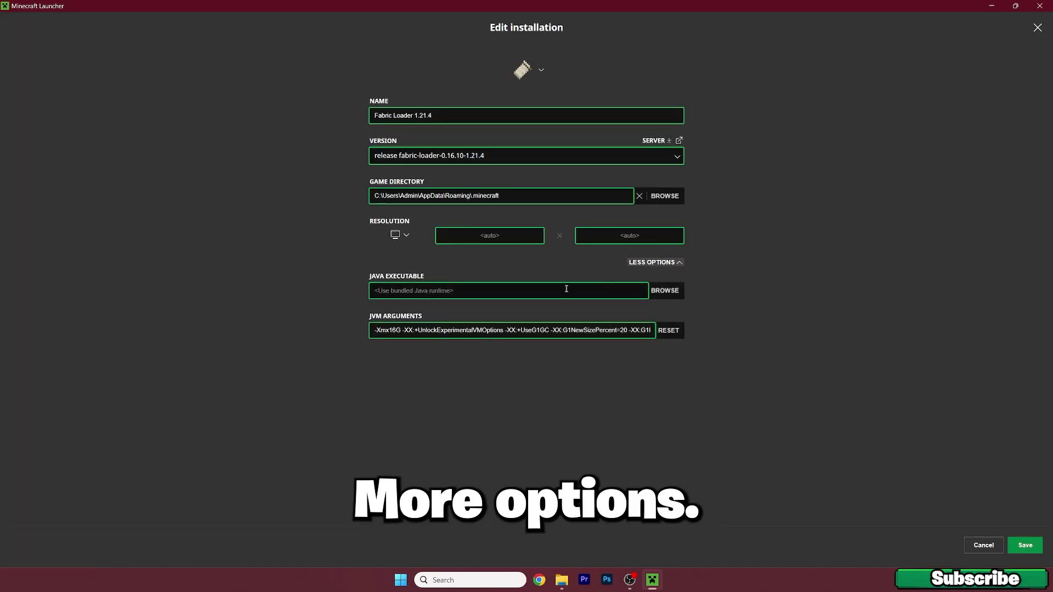
{"action": "left_click_drag", "start_coordinate": [390, 331], "coordinate": [397, 331]}
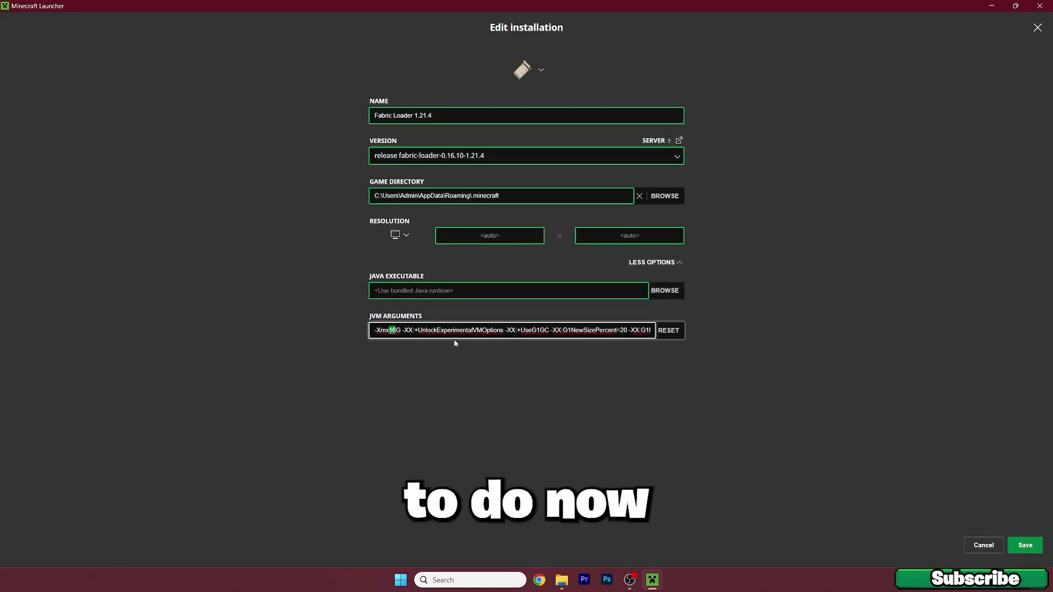
{"action": "type", "text": "2"}
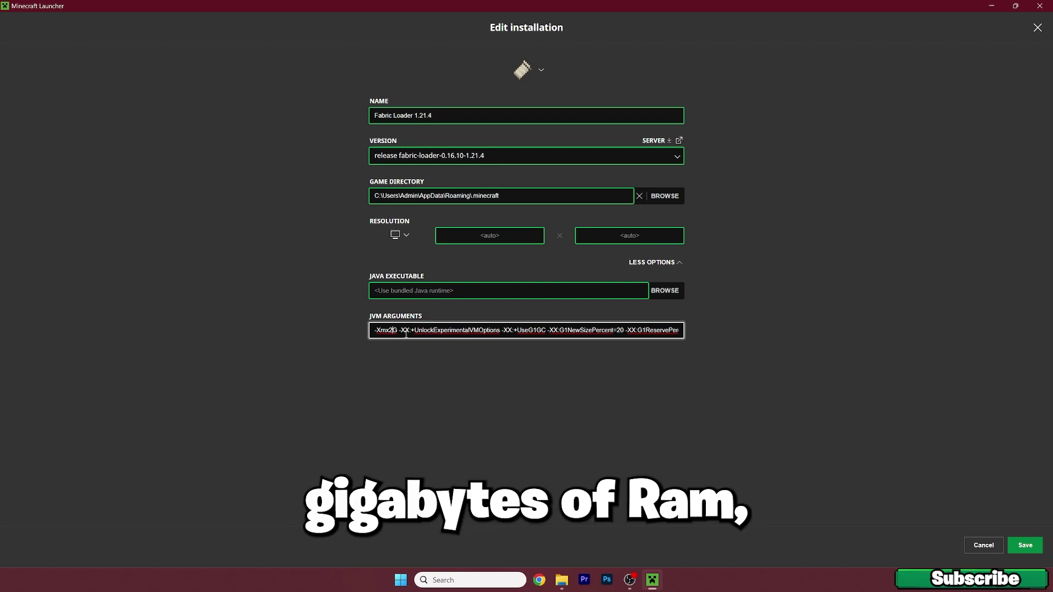
{"action": "key", "text": "BackSpace"}
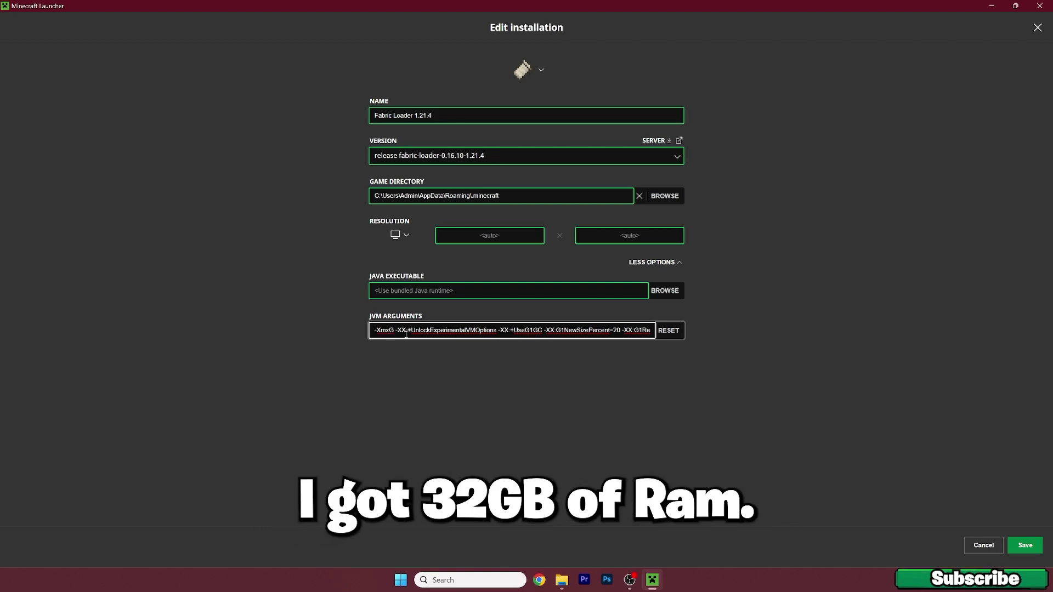
Enter 16 as maximum memory, save, and launch fabric-loader-1.21.4 from the Play tab.
{"action": "type", "text": "16"}
{"action": "left_click", "coordinate": [1021, 552]}
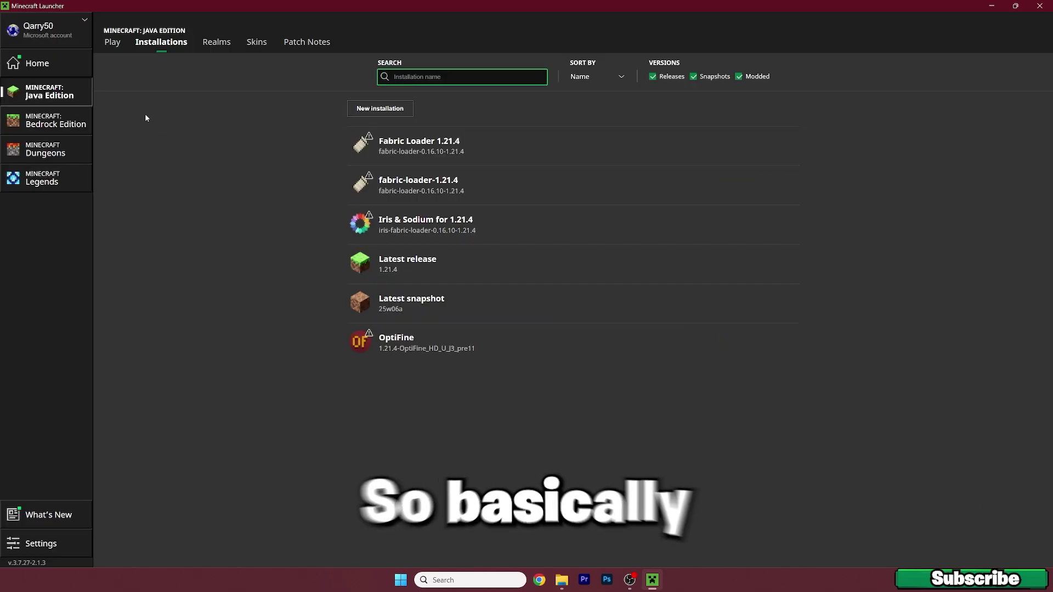
{"action": "left_click", "coordinate": [112, 41]}
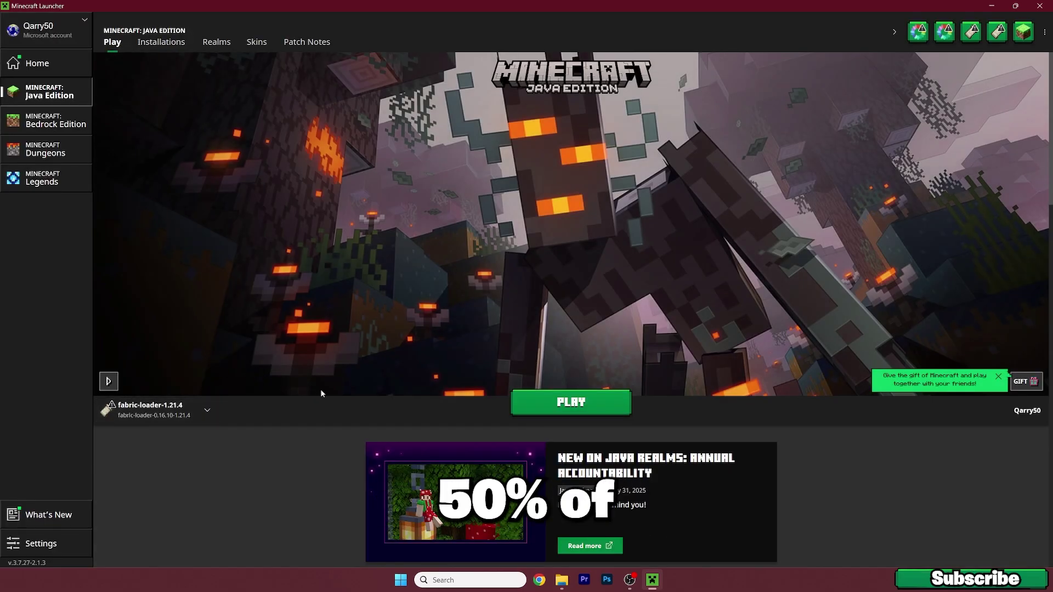
{"action": "left_click", "coordinate": [154, 414]}
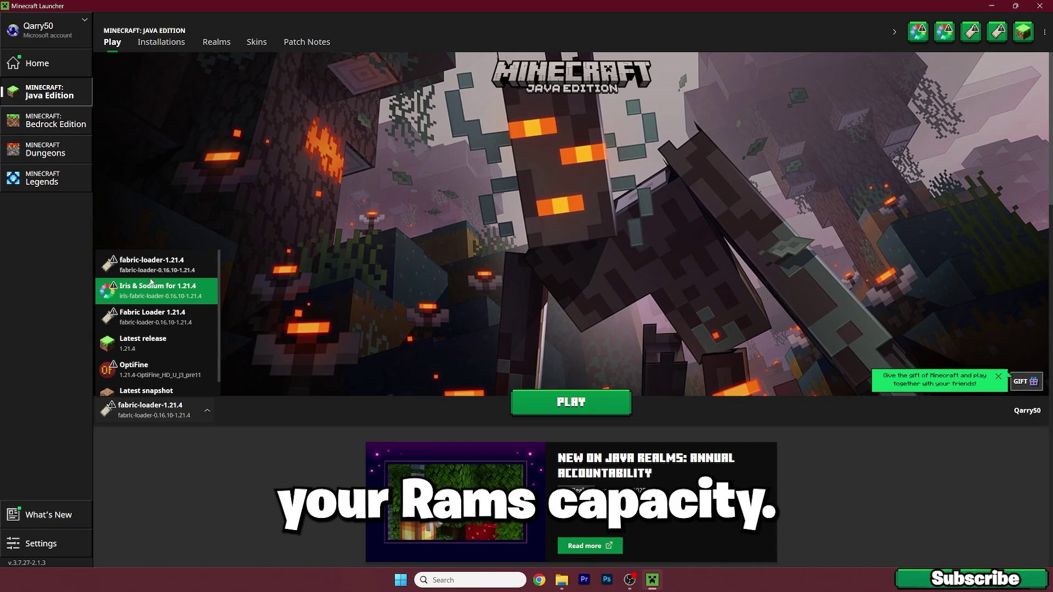
{"action": "left_click", "coordinate": [145, 390]}
{"action": "left_click", "coordinate": [548, 403]}
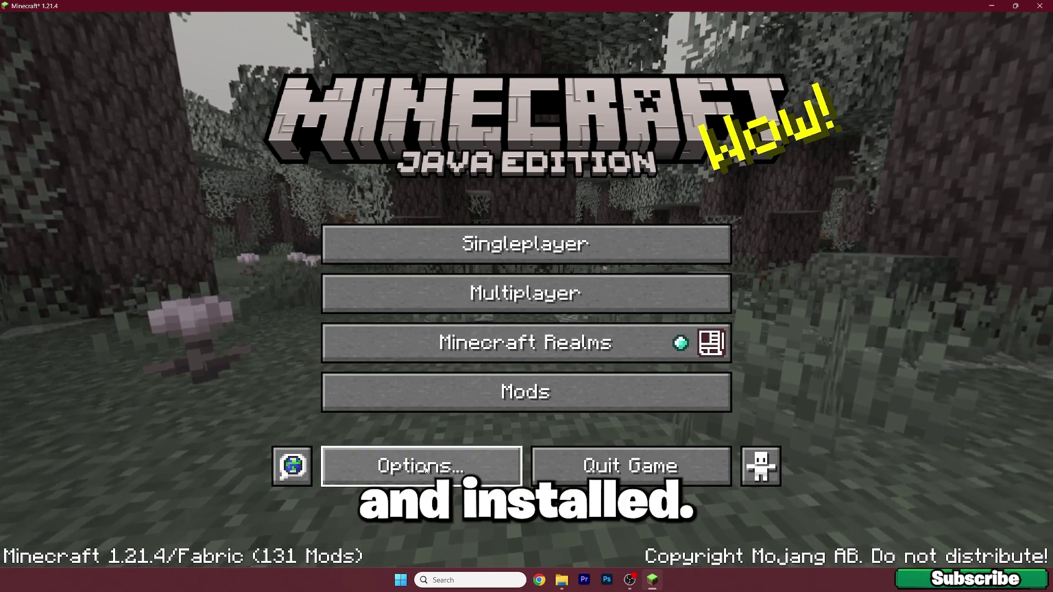
Re-select Glass Pane Culling Fix and Default Connected Textures under Resource Packs and apply them.
{"action": "left_click", "coordinate": [384, 466]}
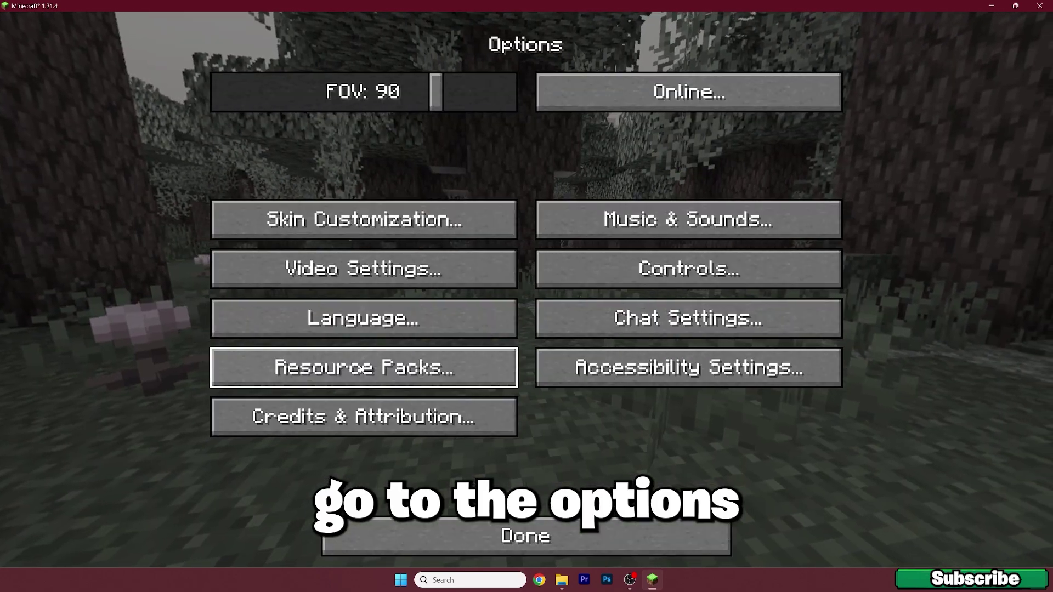
{"action": "left_click", "coordinate": [360, 374]}
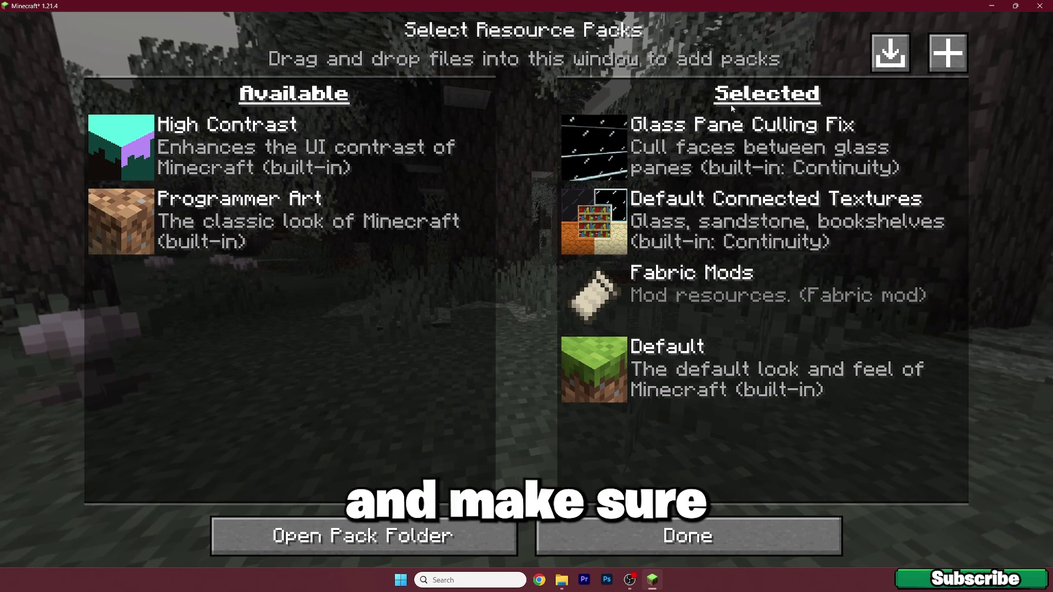
{"action": "mouse_move", "coordinate": [667, 138]}
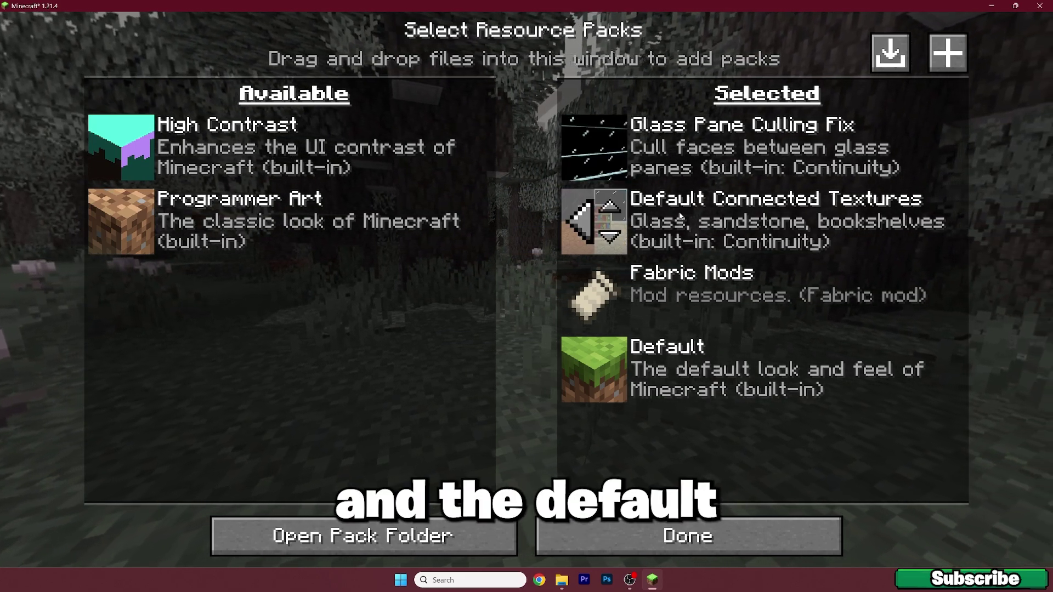
{"action": "left_click", "coordinate": [577, 145]}
{"action": "left_click", "coordinate": [579, 145]}
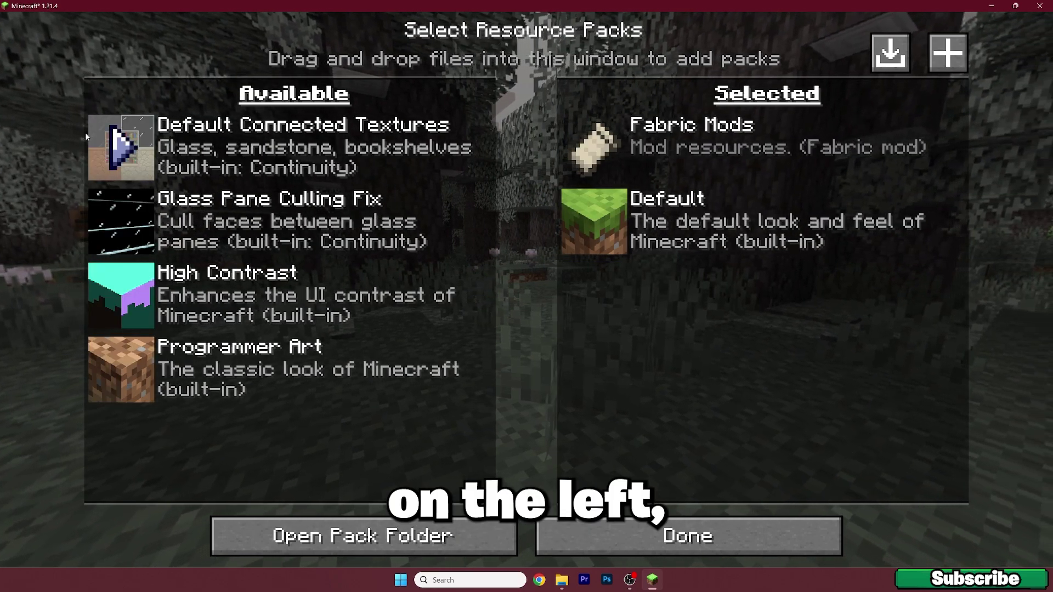
{"action": "left_click", "coordinate": [124, 143]}
{"action": "left_click", "coordinate": [124, 144]}
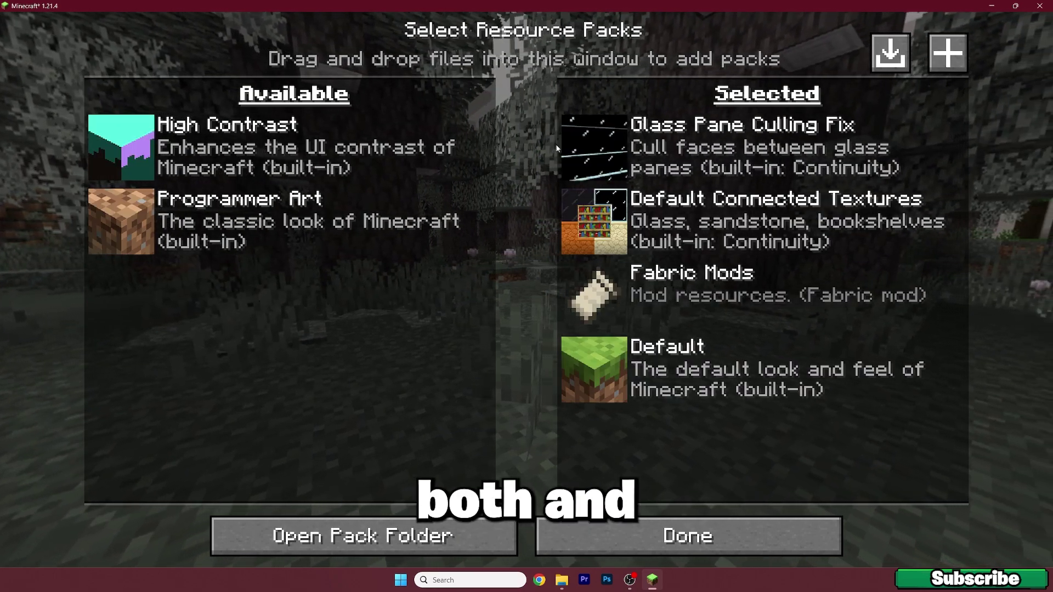
{"action": "left_click", "coordinate": [570, 535]}
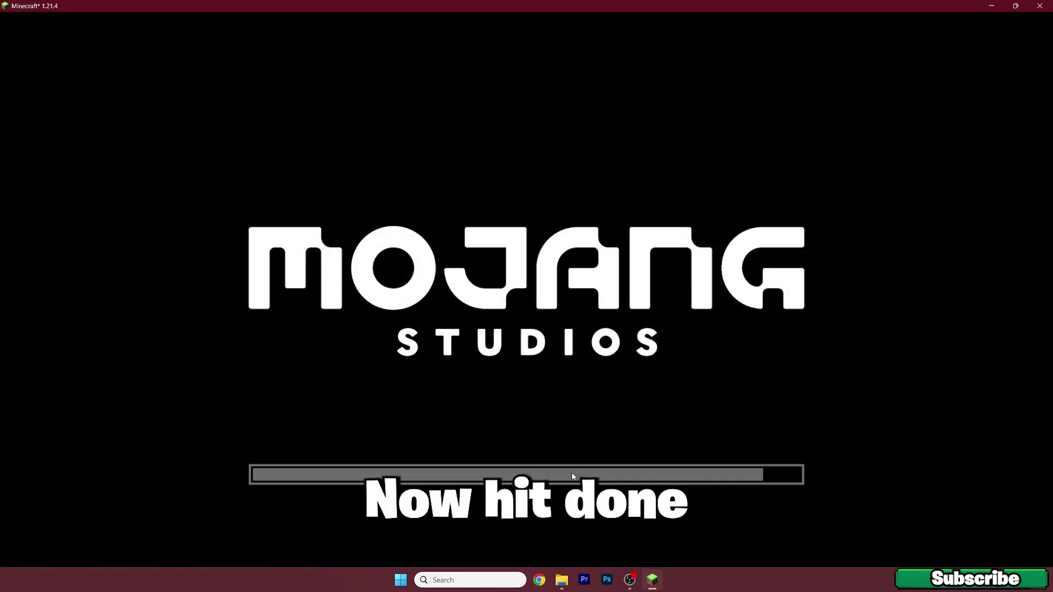
Load the Sherlock singleplayer world and toggle the F3 overlay to check its roughly 161 FPS.
{"action": "left_click", "coordinate": [549, 535]}
{"action": "left_click", "coordinate": [527, 241]}
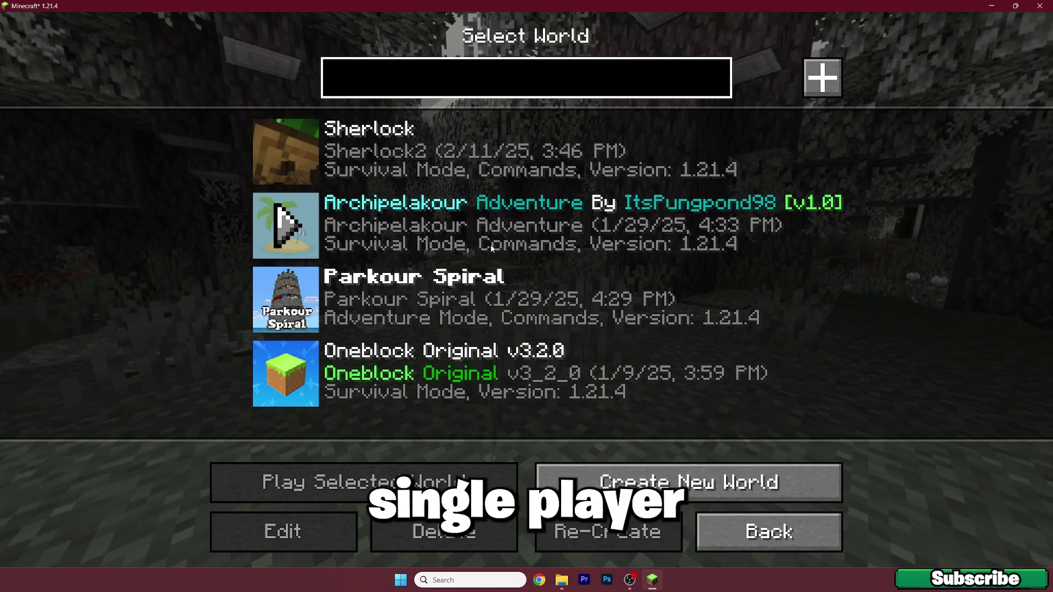
{"action": "left_click", "coordinate": [459, 144]}
{"action": "double_click", "coordinate": [462, 147]}
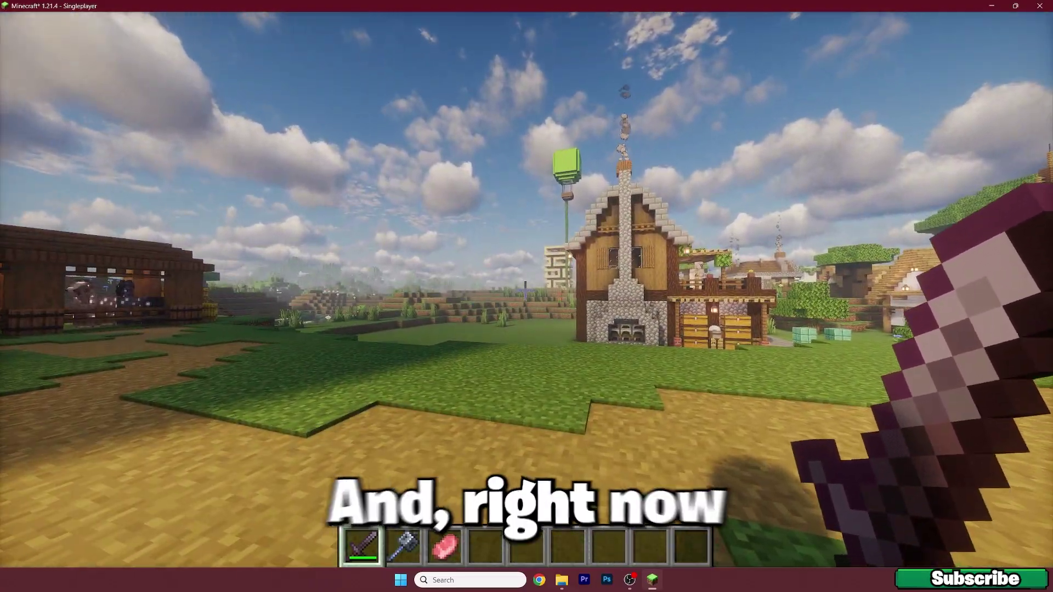
{"action": "key", "text": "F3"}
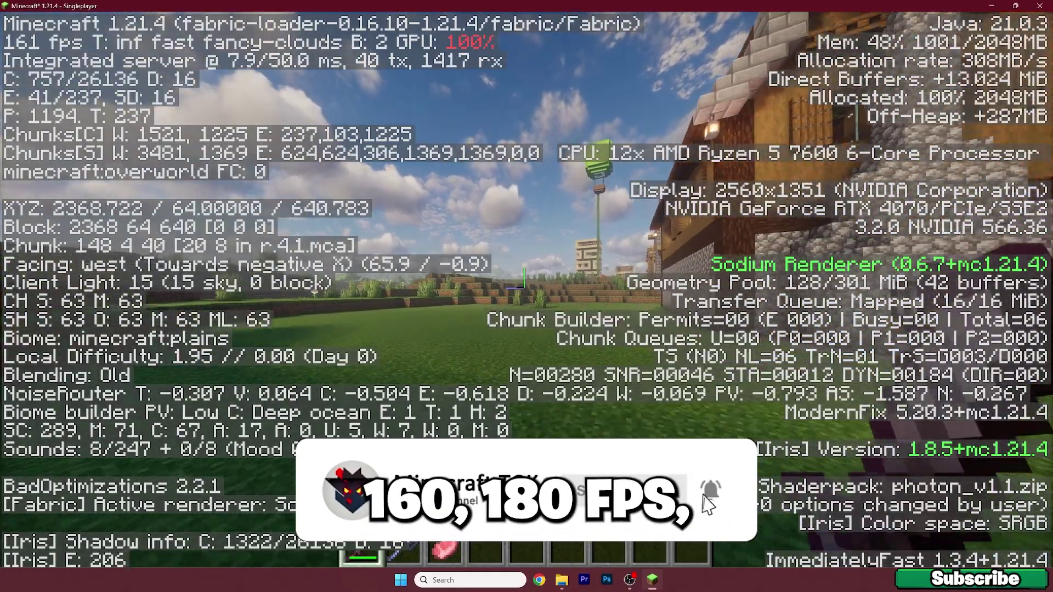
{"action": "key", "text": "F3"}
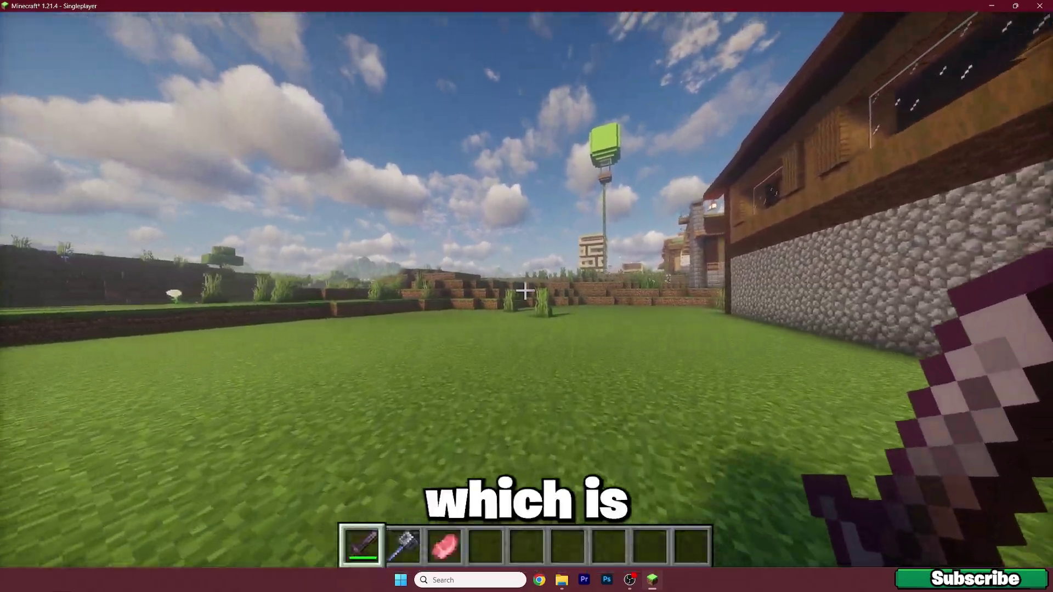